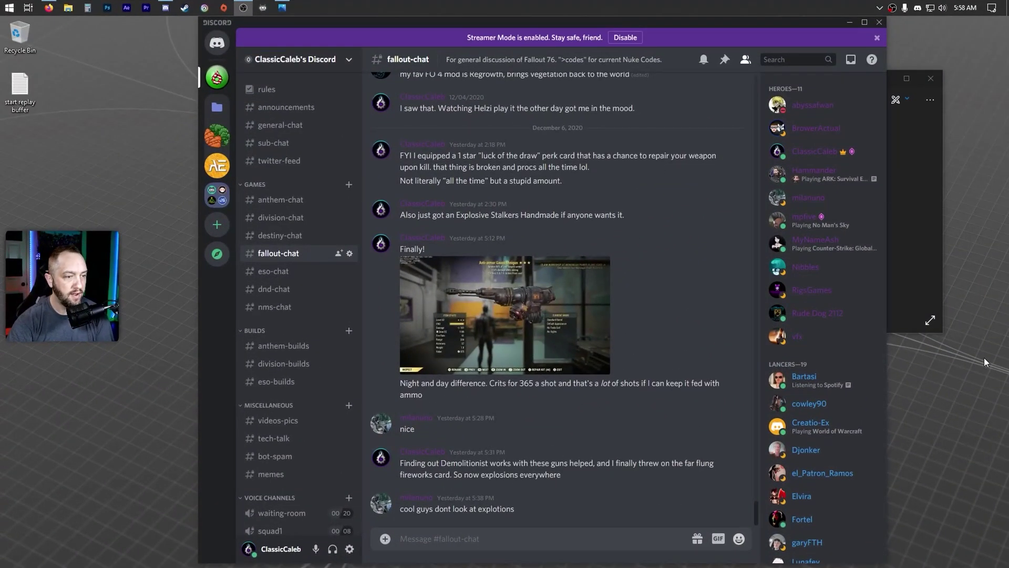
Open the role settings of ClassicCaleb's Discord and review the display options and permissions of the [LIVE NOW] role
{"action": "right_click", "coordinate": [215, 78]}
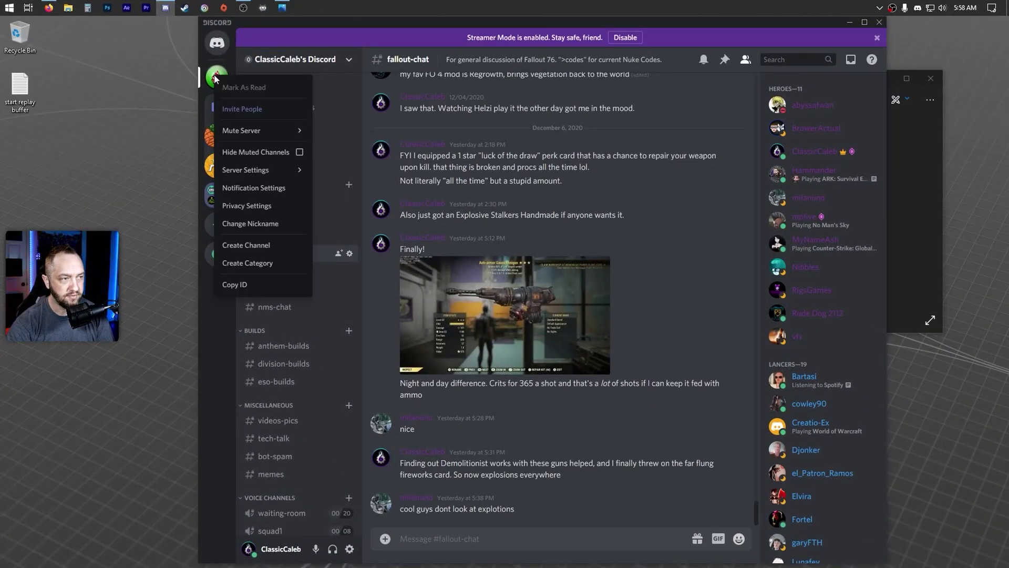
{"action": "mouse_move", "coordinate": [268, 170]}
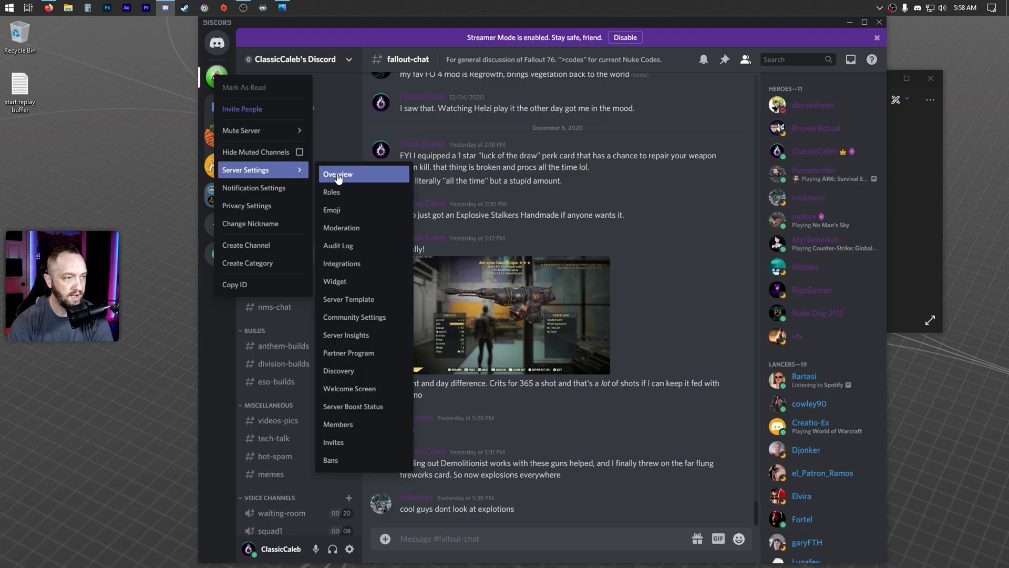
{"action": "left_click", "coordinate": [350, 193]}
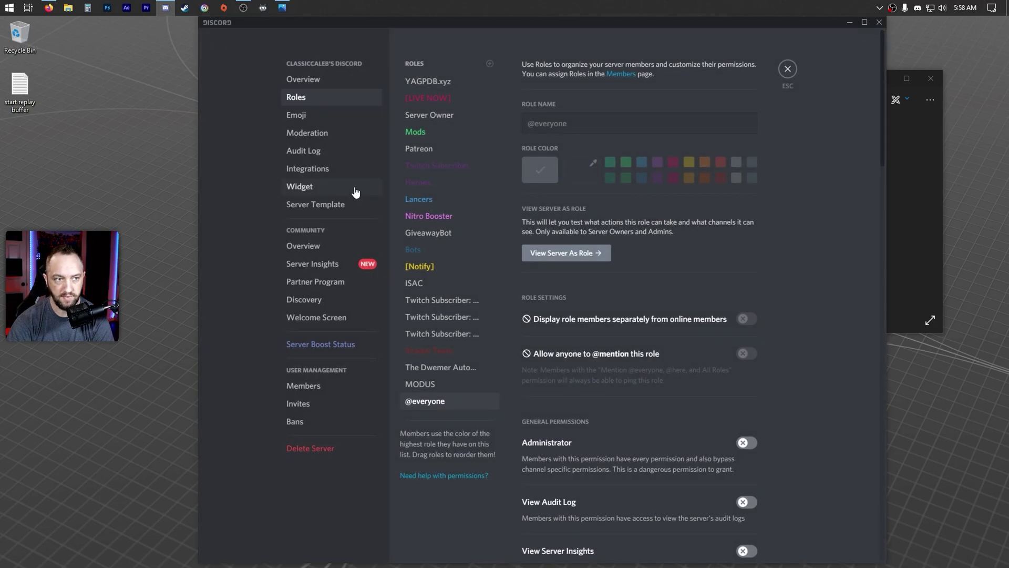
{"action": "left_click", "coordinate": [441, 99]}
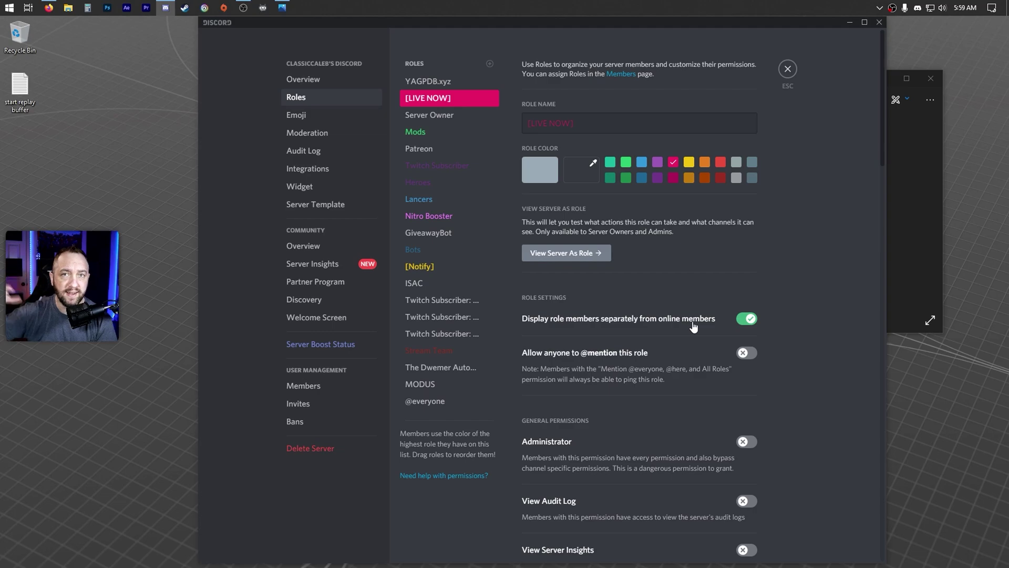
{"action": "scroll", "coordinate": [657, 356], "scroll_direction": "down", "scroll_amount": 10}
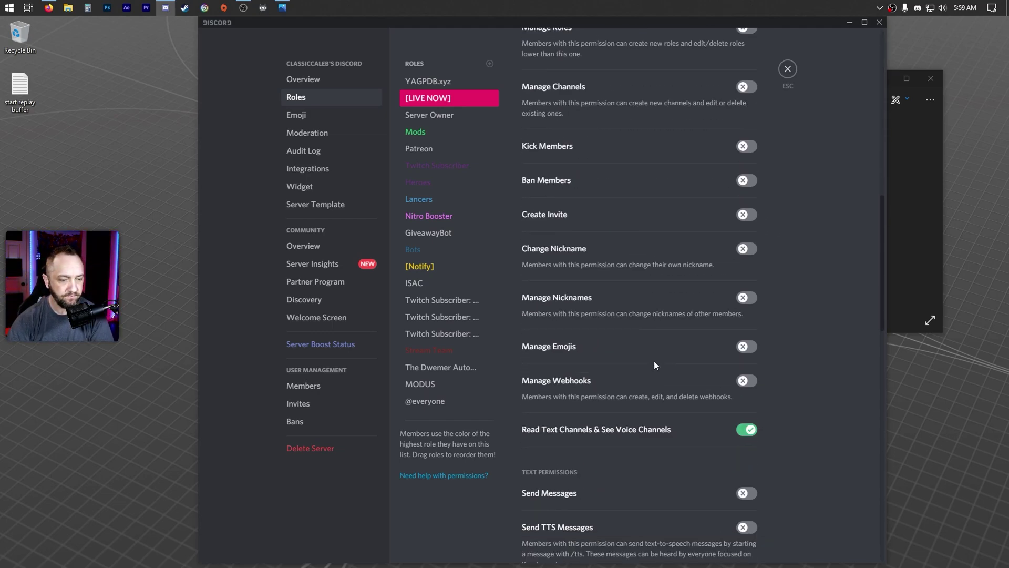
{"action": "scroll", "coordinate": [654, 361], "scroll_direction": "up", "scroll_amount": 8}
{"action": "scroll", "coordinate": [670, 374], "scroll_direction": "down", "scroll_amount": 7}
{"action": "scroll", "coordinate": [660, 376], "scroll_direction": "up", "scroll_amount": 10}
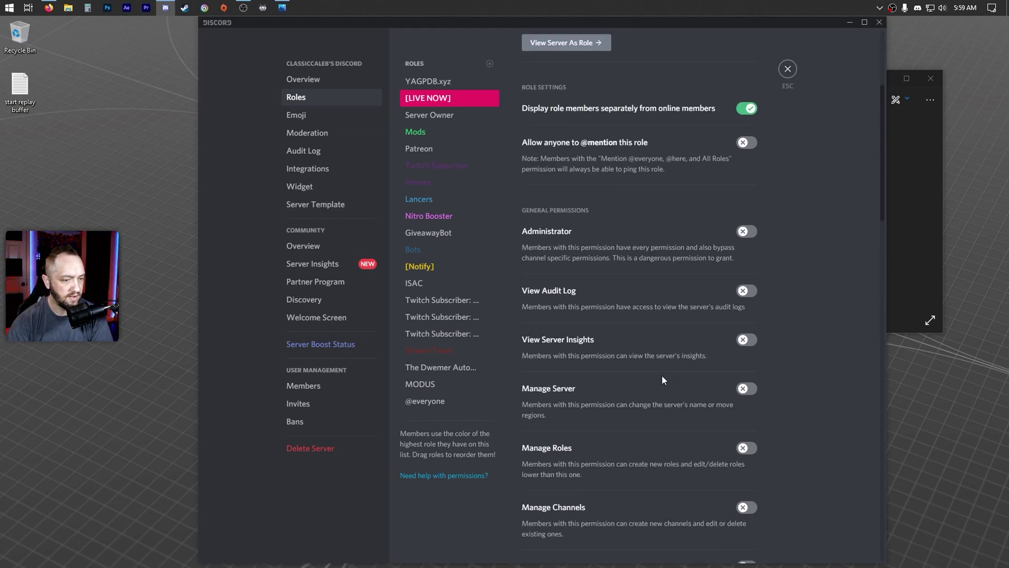
Switch to Firefox, log in to the YAGPDB control panel with Discord, and select the ClassicCaleb's Discord server
{"action": "left_click", "coordinate": [49, 8]}
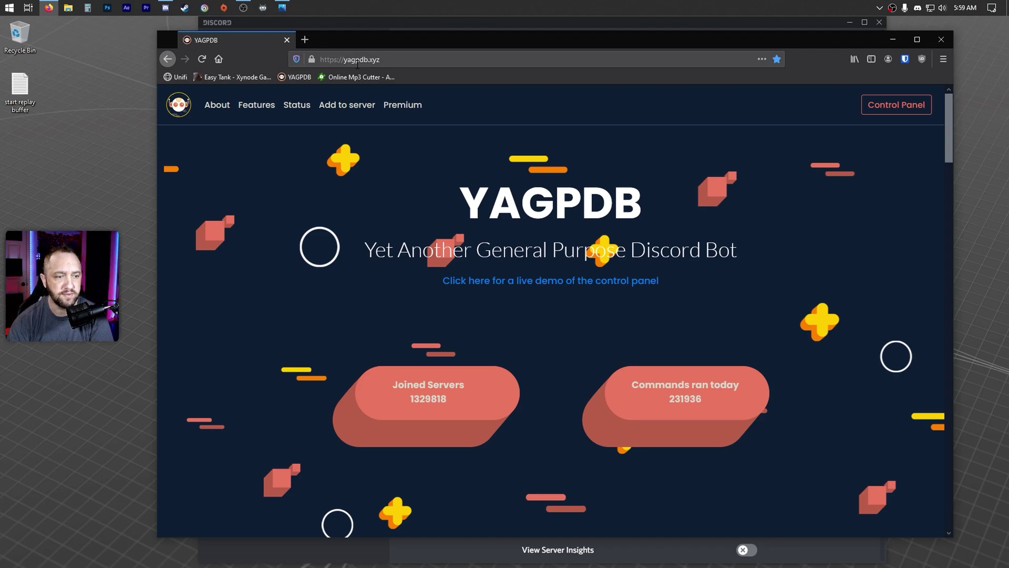
{"action": "left_click", "coordinate": [888, 110]}
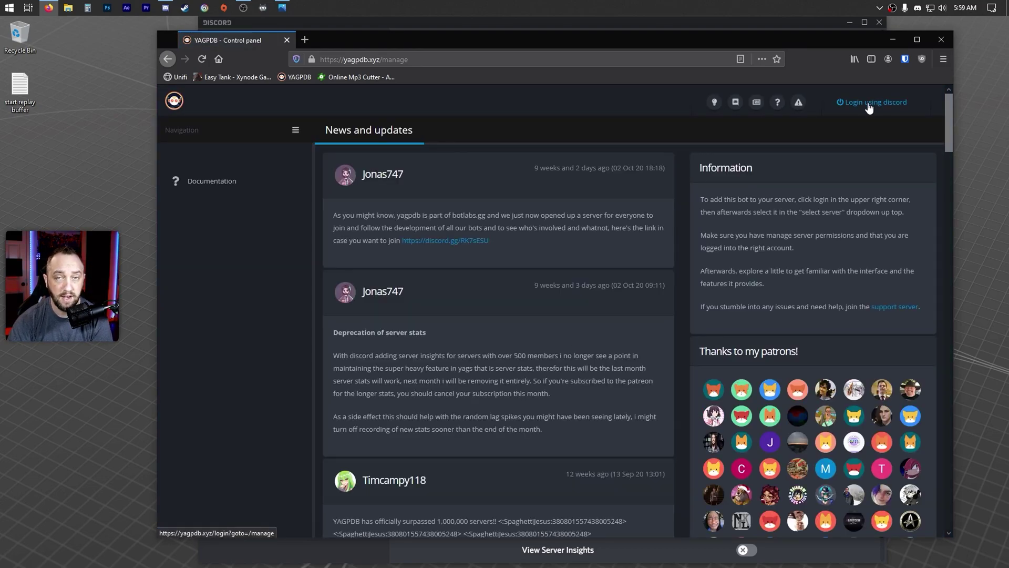
{"action": "left_click", "coordinate": [868, 104]}
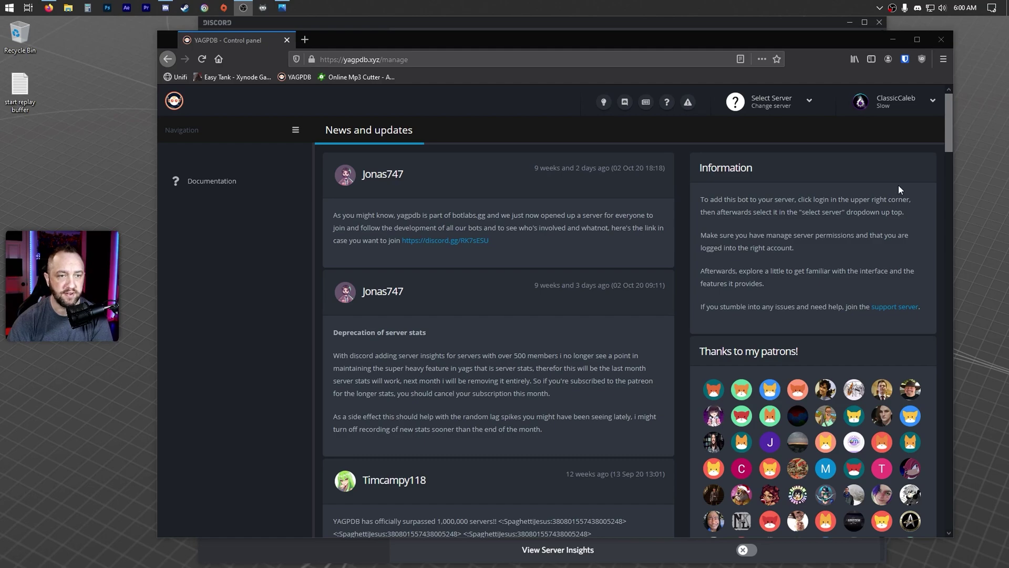
{"action": "left_click", "coordinate": [793, 103]}
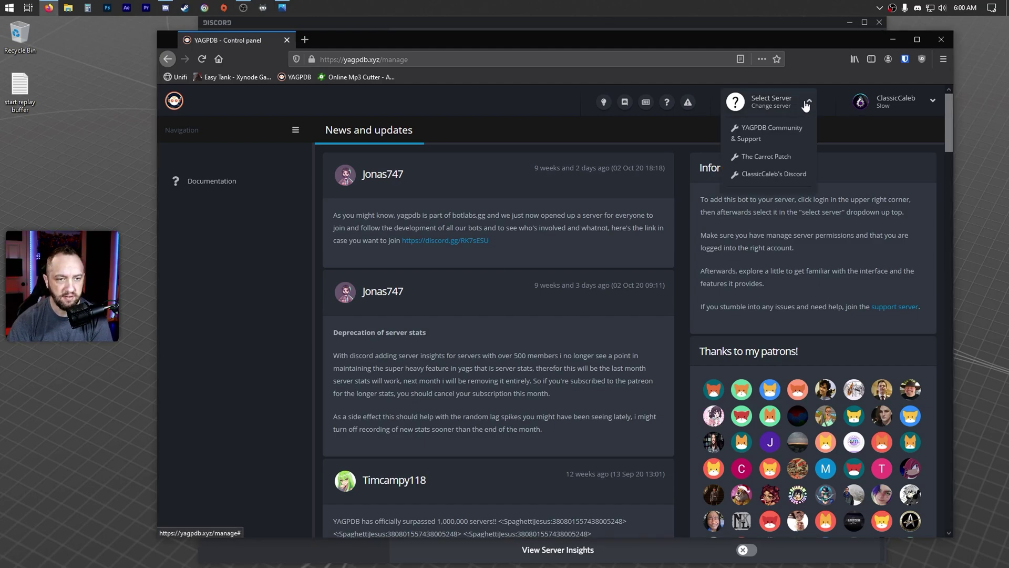
{"action": "left_click", "coordinate": [762, 175]}
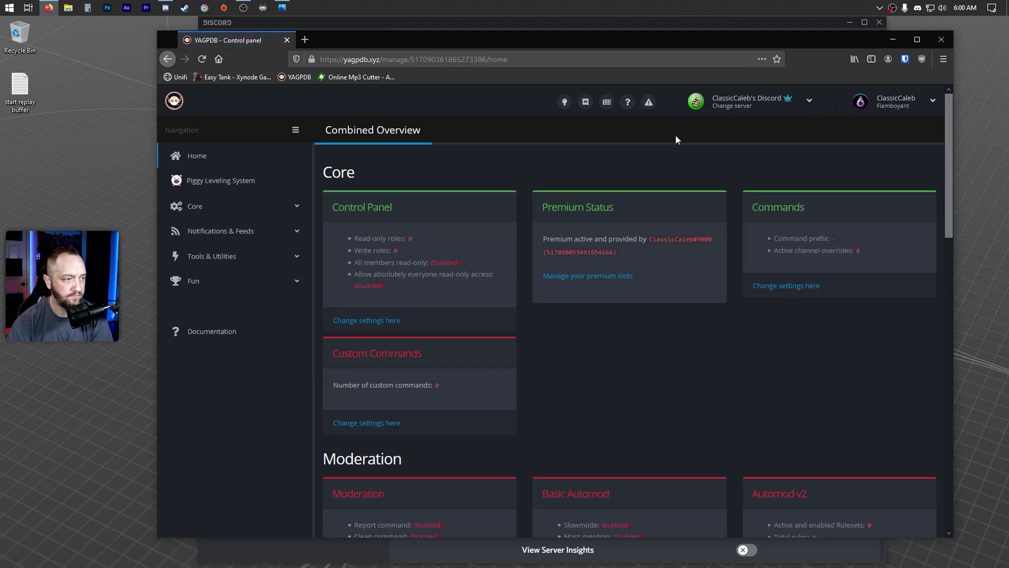
Review YAGPDB's streaming role and announcement settings, including the announce channel and currently streaming role, and close the page
{"action": "left_click", "coordinate": [289, 237]}
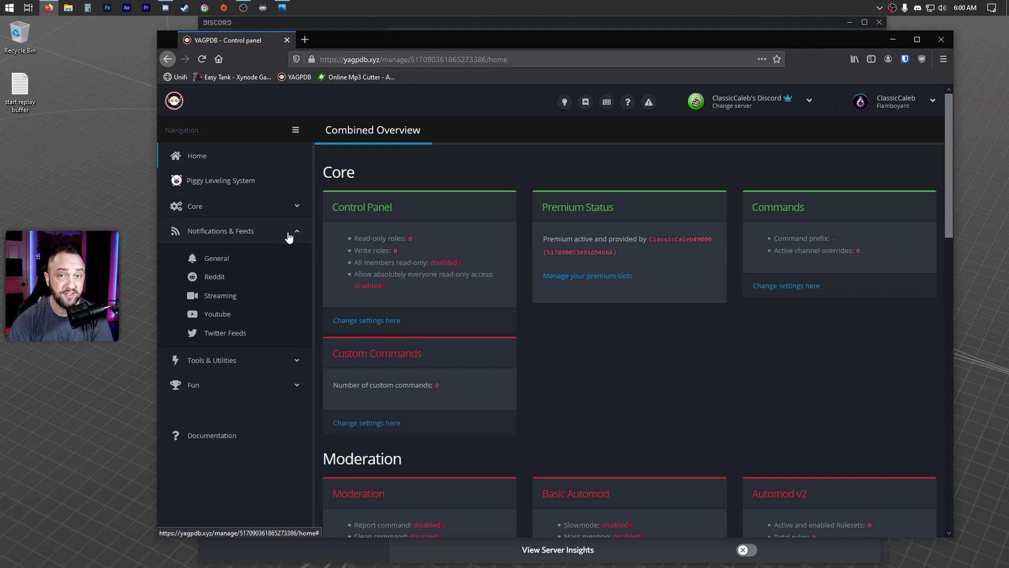
{"action": "left_click", "coordinate": [221, 296]}
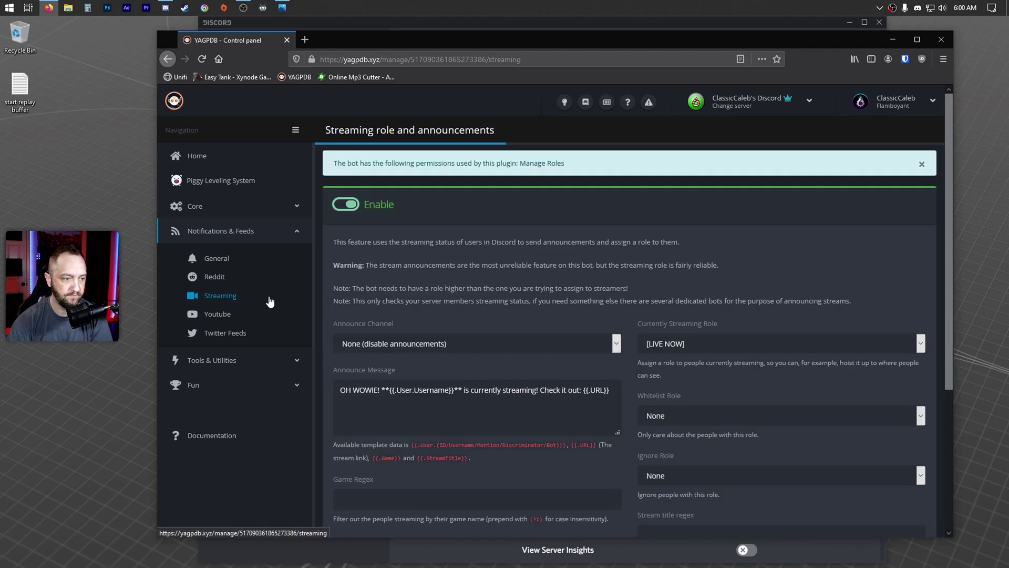
{"action": "scroll", "coordinate": [755, 274], "scroll_direction": "down", "scroll_amount": 1}
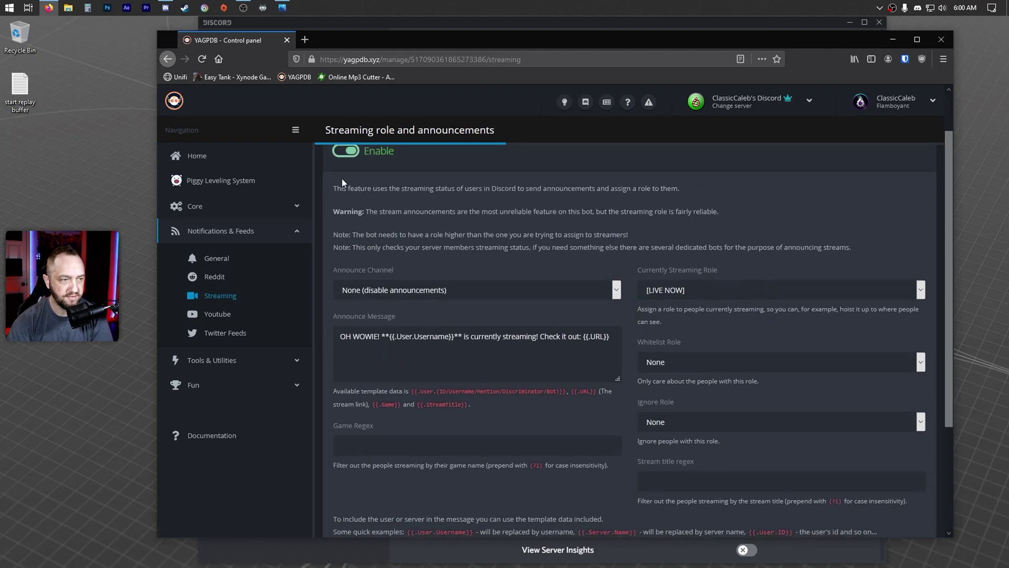
{"action": "scroll", "coordinate": [581, 195], "scroll_direction": "down", "scroll_amount": 2}
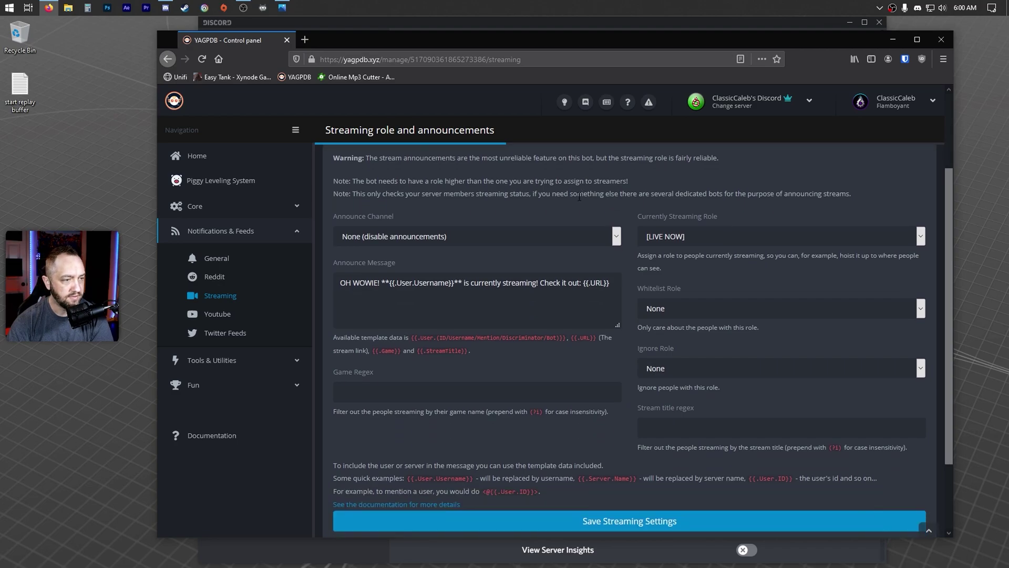
{"action": "scroll", "coordinate": [534, 206], "scroll_direction": "up", "scroll_amount": 1}
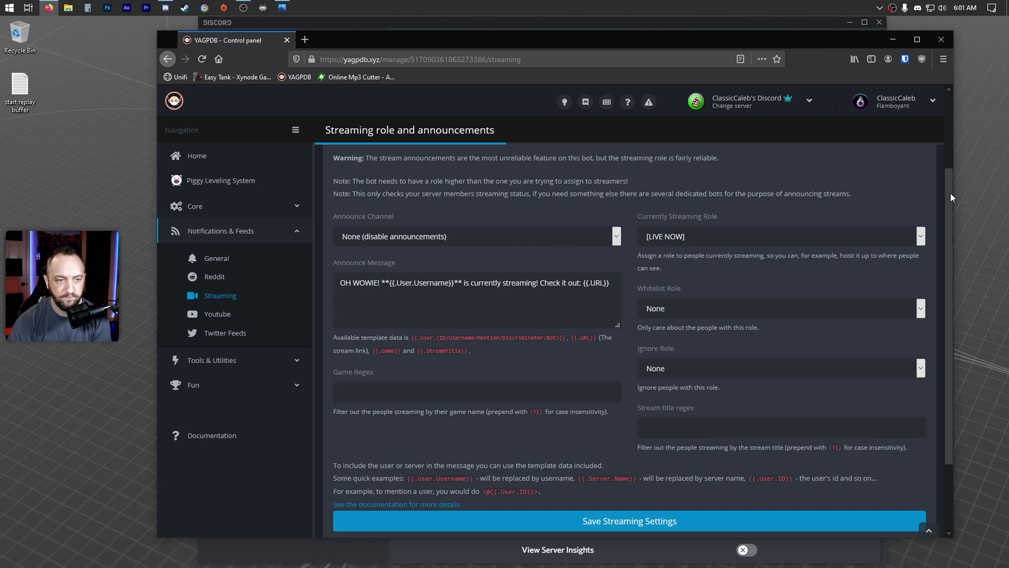
{"action": "left_click_drag", "start_coordinate": [950, 194], "coordinate": [947, 207]}
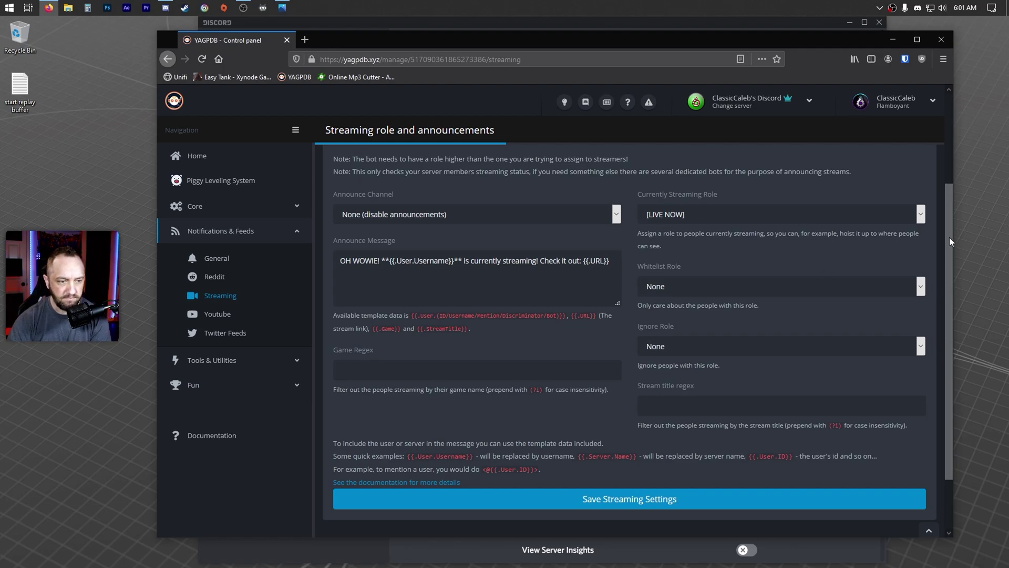
{"action": "left_click_drag", "start_coordinate": [949, 238], "coordinate": [952, 294]}
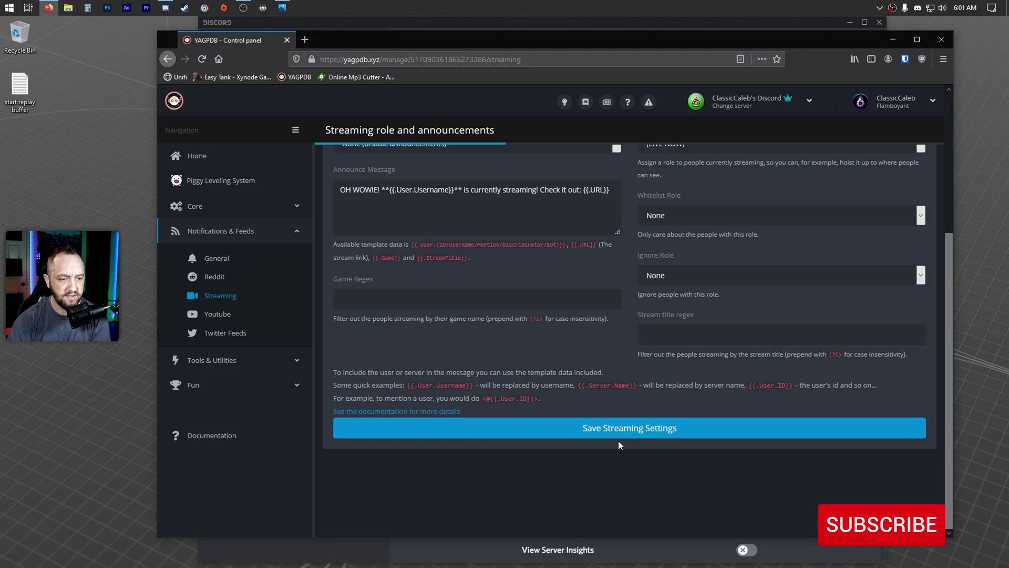
{"action": "left_click", "coordinate": [288, 41]}
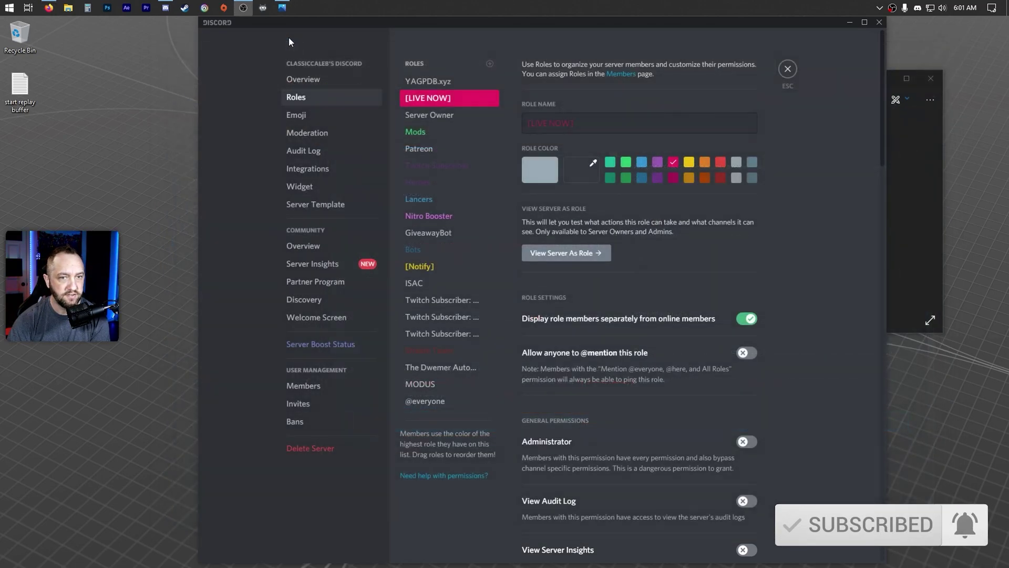
Reopen the Discord server's role list to check the order of the YAGPDB.xyz and [LIVE NOW] roles, and exit the settings
{"action": "left_click", "coordinate": [790, 74]}
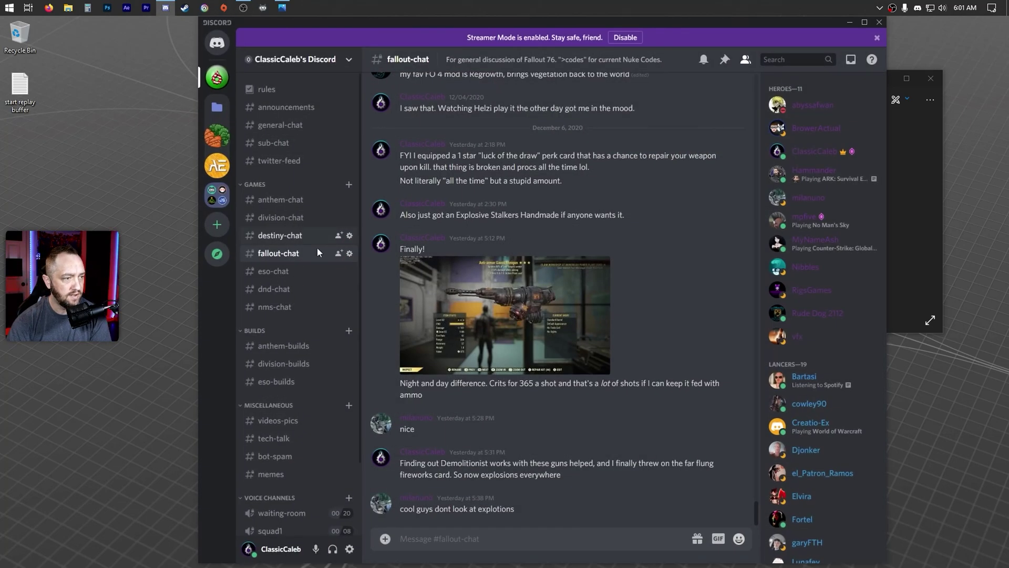
{"action": "right_click", "coordinate": [218, 73]}
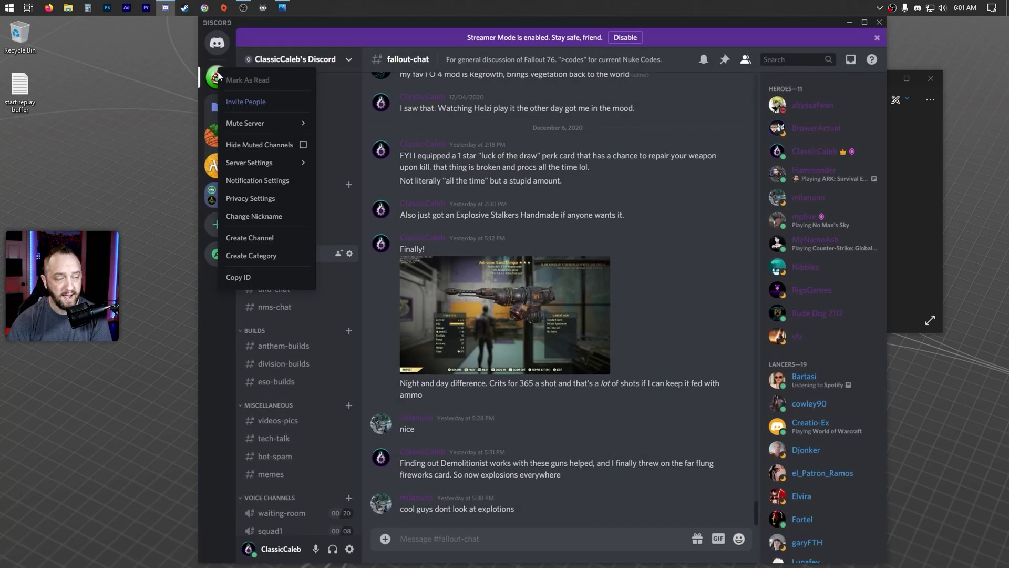
{"action": "mouse_move", "coordinate": [262, 163]}
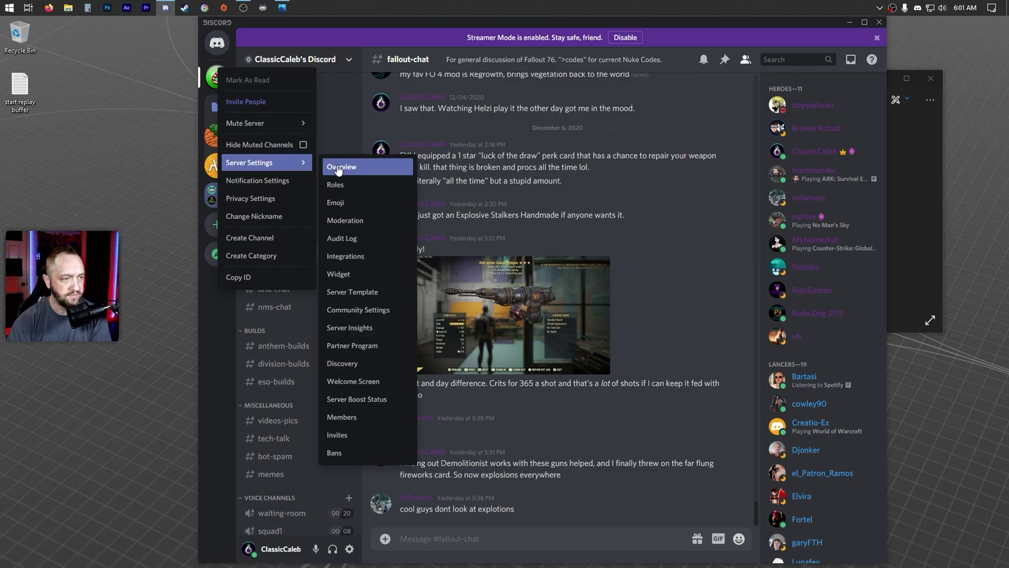
{"action": "left_click", "coordinate": [342, 183]}
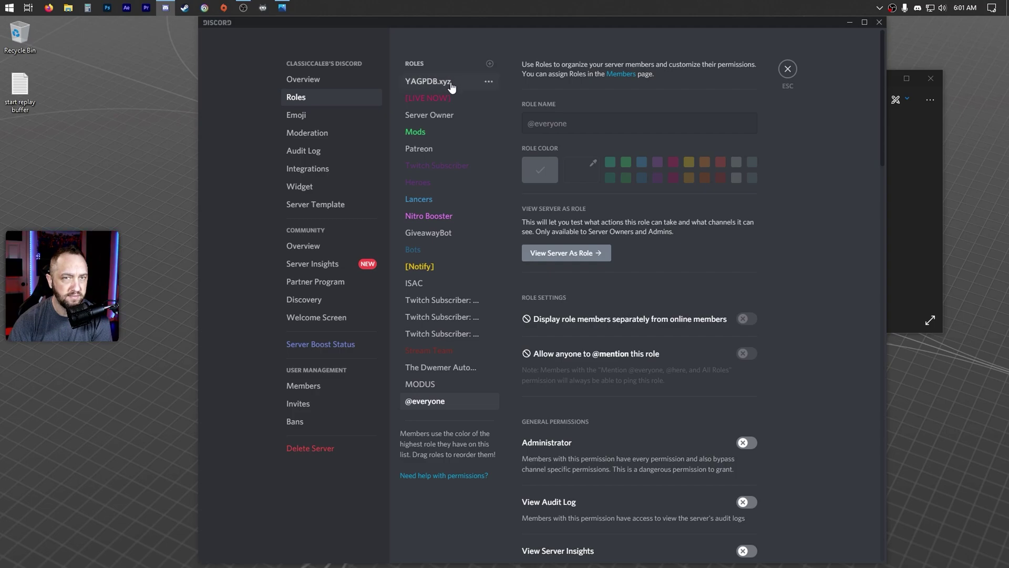
{"action": "left_click", "coordinate": [788, 69]}
Switch to Photos, show the yagsnip.PNG example, dismiss the editing tip, and place the window over Discord's member list
{"action": "left_click", "coordinate": [903, 169]}
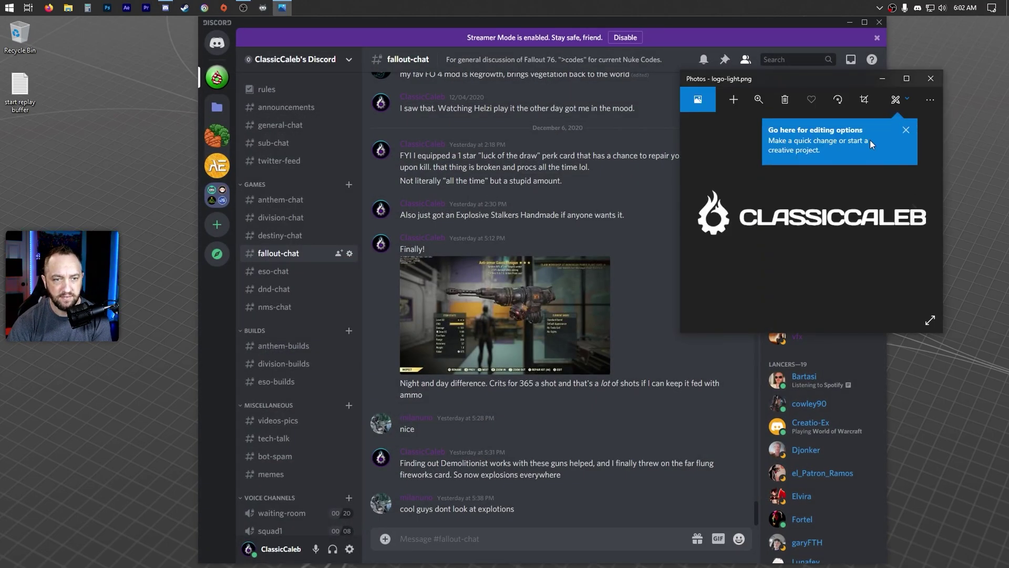
{"action": "left_click", "coordinate": [704, 217]}
{"action": "left_click", "coordinate": [905, 130]}
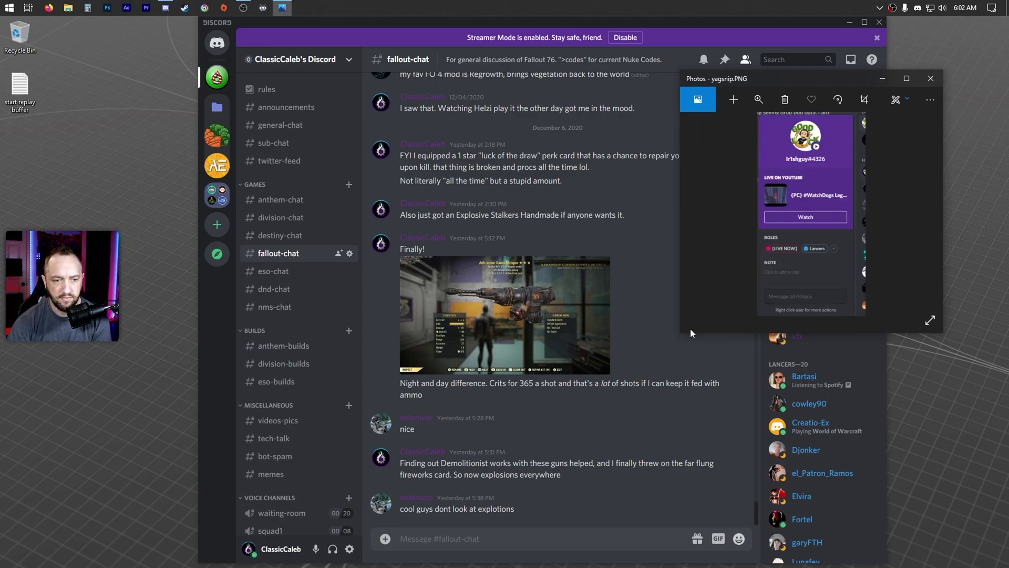
{"action": "left_click_drag", "start_coordinate": [824, 76], "coordinate": [904, 215]}
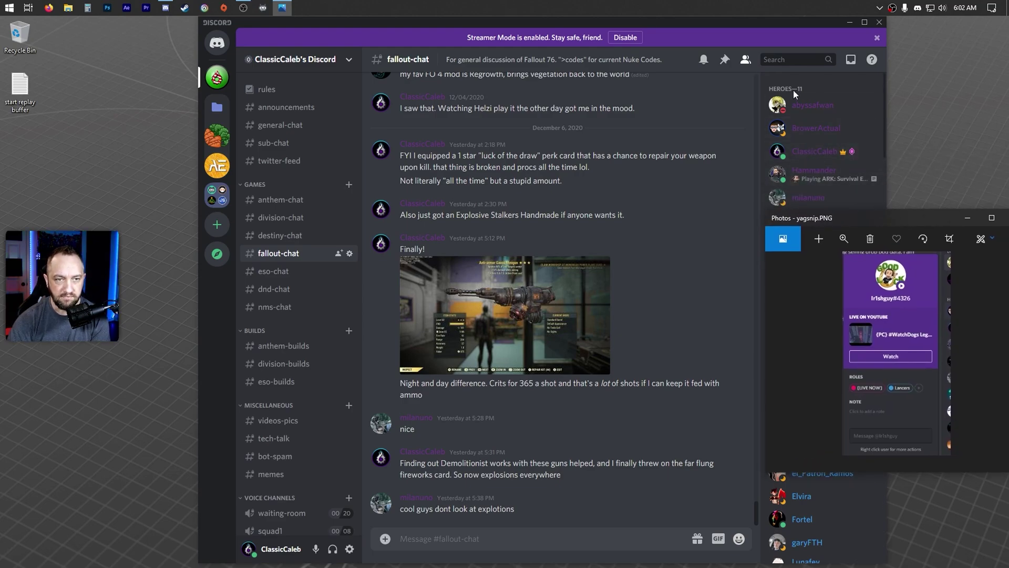
{"action": "left_click_drag", "start_coordinate": [909, 215], "coordinate": [837, 201]}
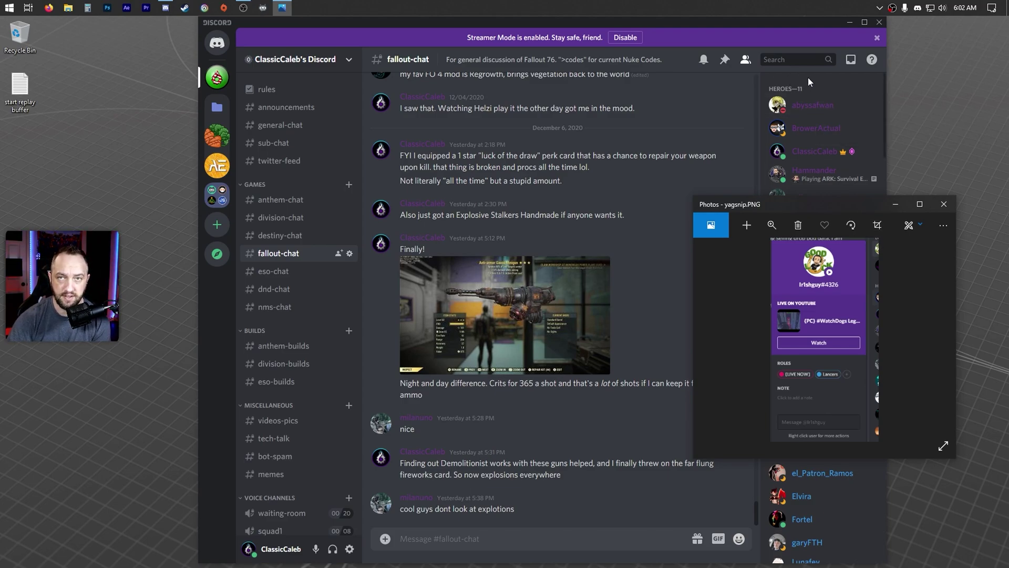
{"action": "left_click_drag", "start_coordinate": [843, 205], "coordinate": [840, 95]}
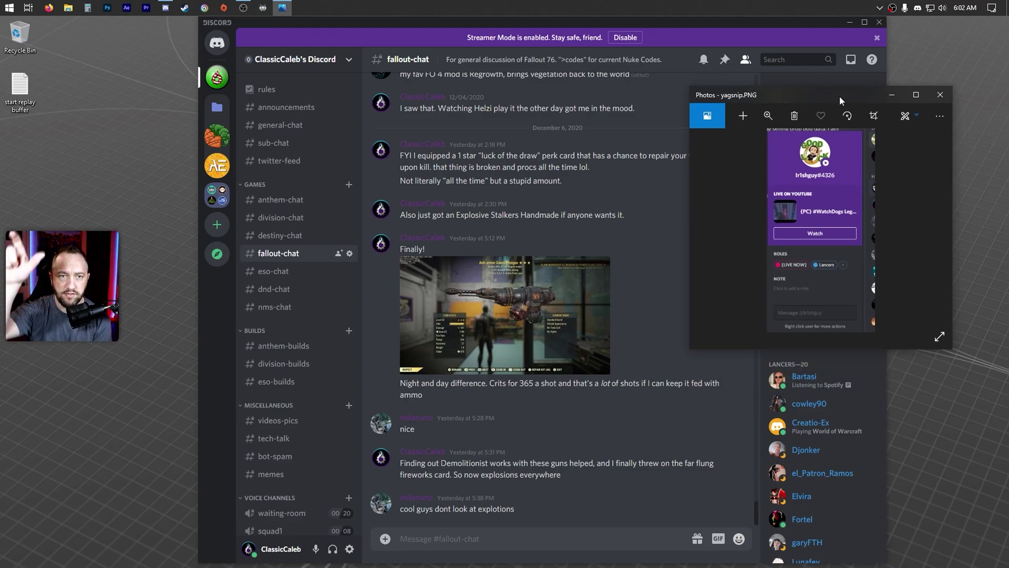